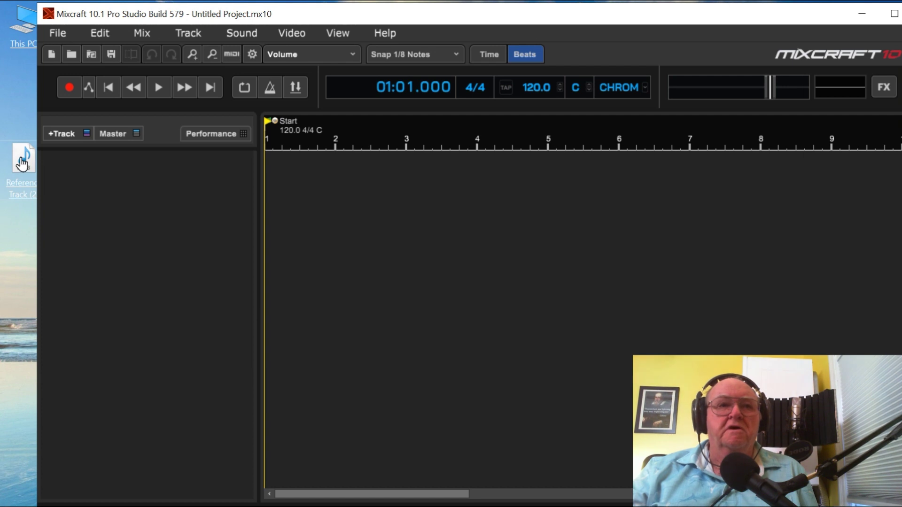
- Import the Reference Track (2) MP3 from the desktop as an audio track, with automatic tempo detection and auto warp enabled
left_click_drag(23, 164, 41, 165)
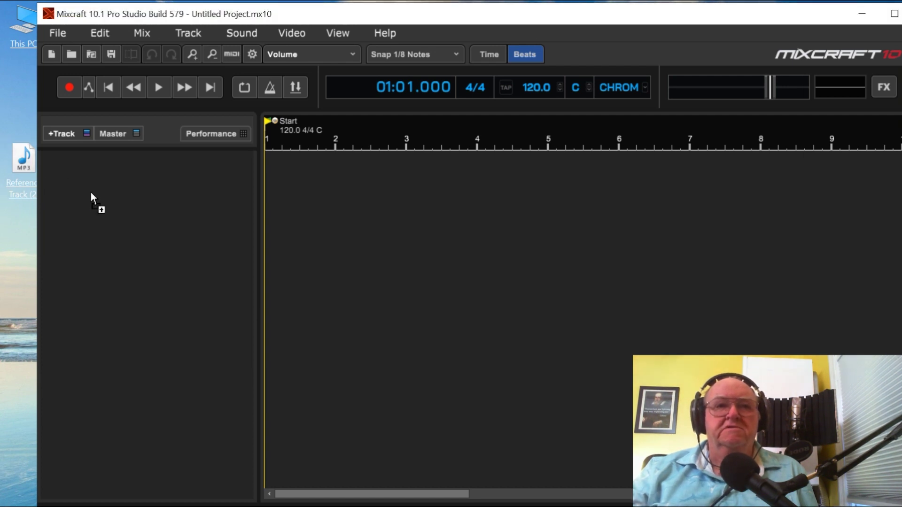
left_click_drag(91, 193, 91, 192)
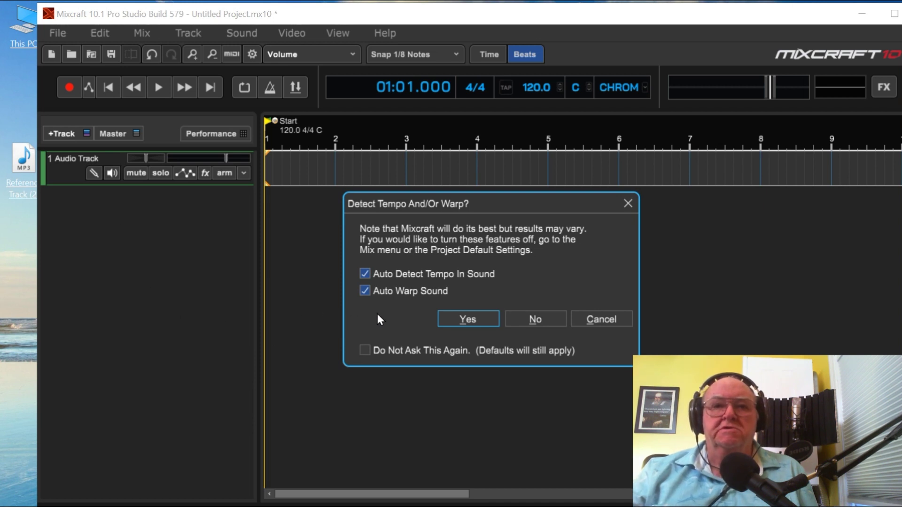
left_click(470, 318)
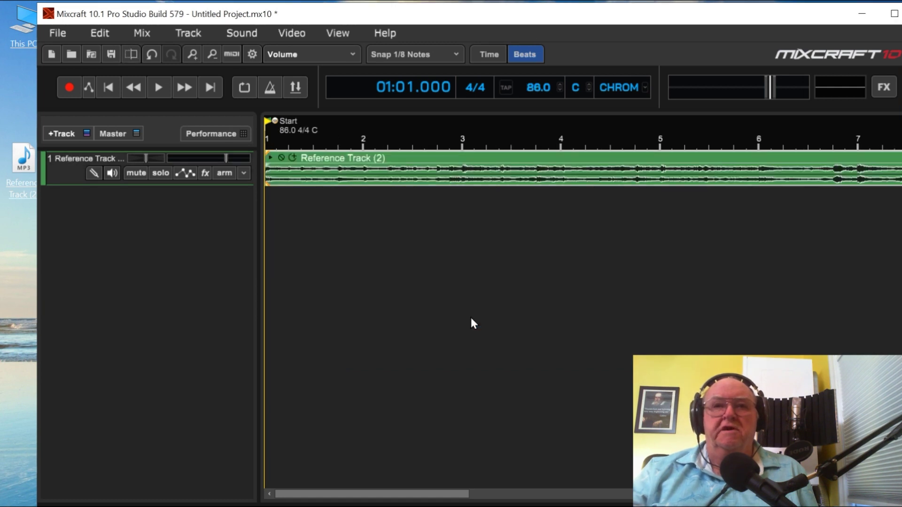
- Maximize the project window, fit the whole clip in the timeline, and increase the reference track's height to enlarge its waveform
left_click(893, 19)
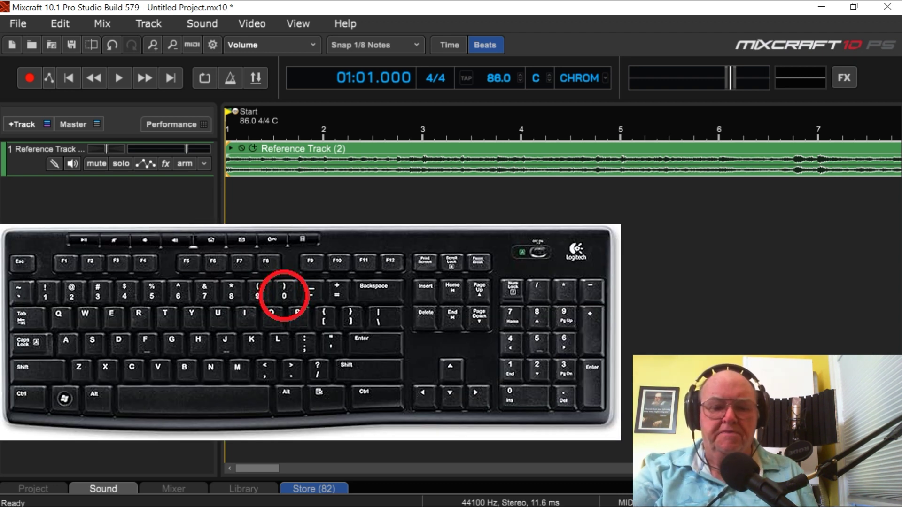
key("0")
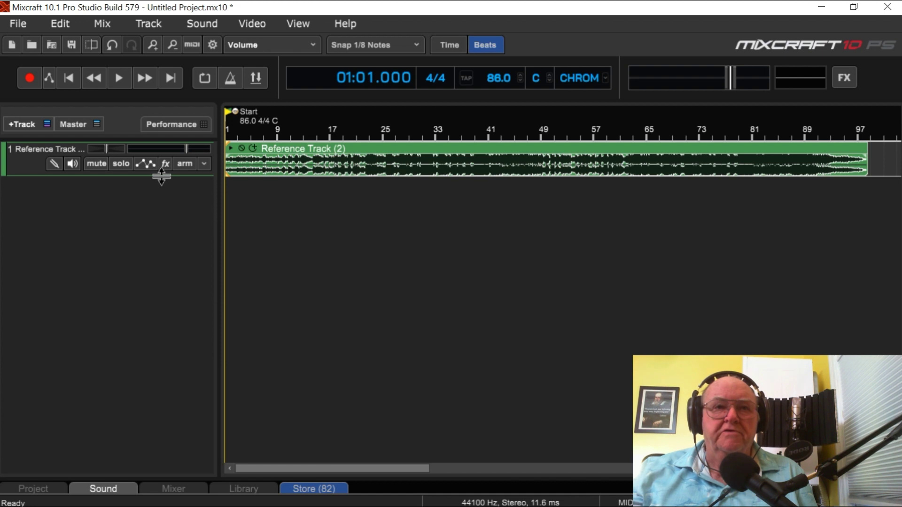
left_click_drag(161, 175, 160, 341)
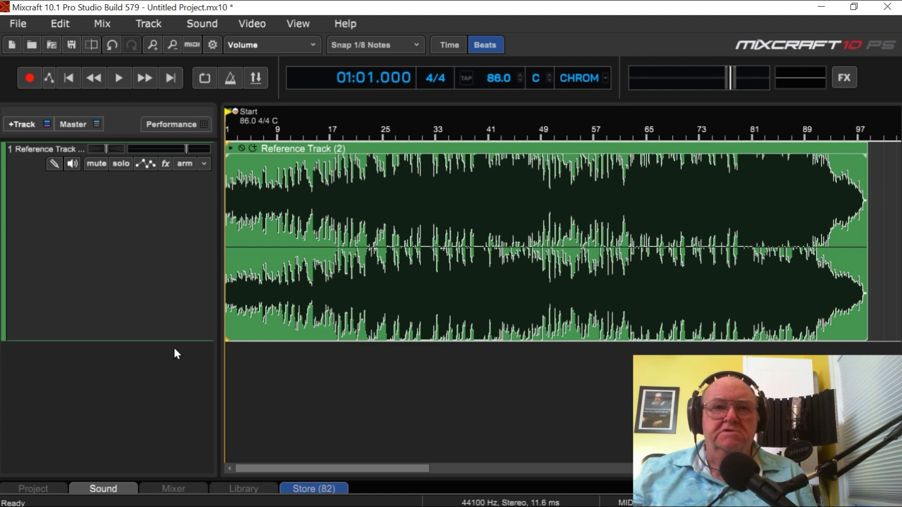
- Move the Reference Track (2) clip so it starts at measure 2, and check its details in the sound editor
scroll(563, 202, "up", 3)
scroll(263, 262, "up", 3)
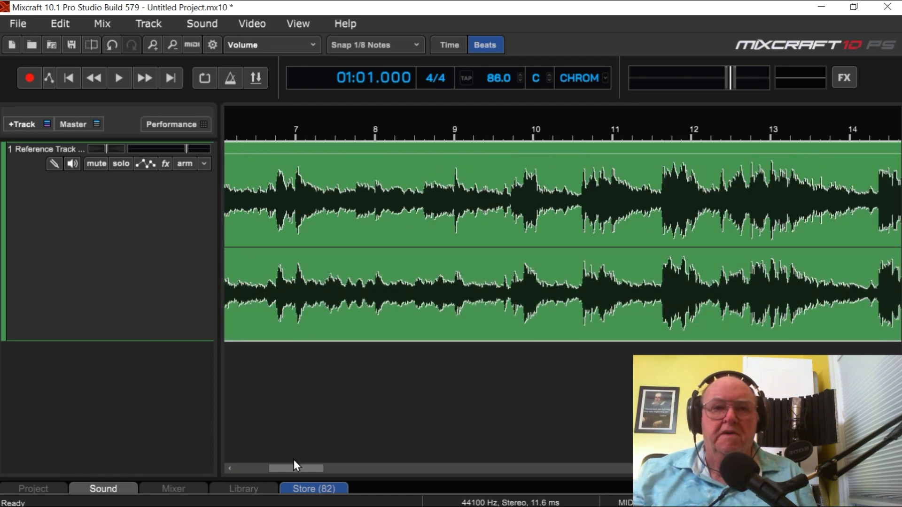
left_click_drag(299, 466, 233, 471)
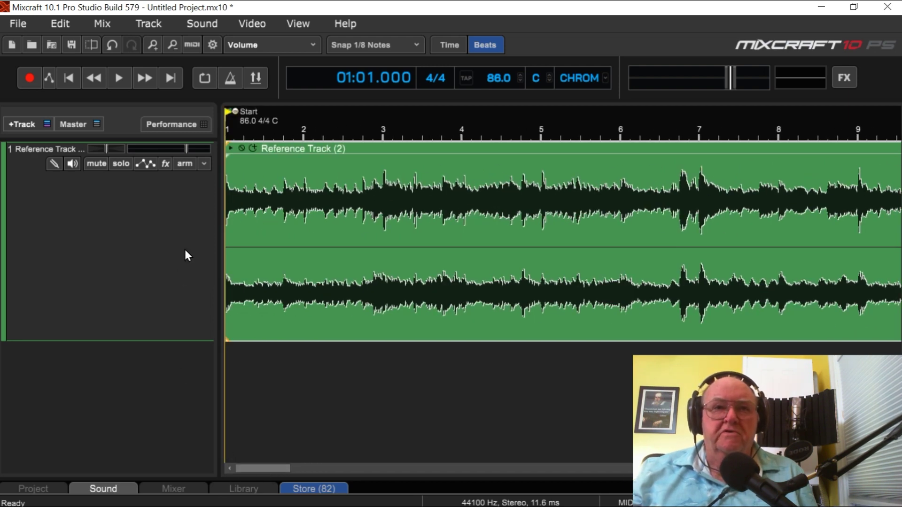
mouse_move(161, 285)
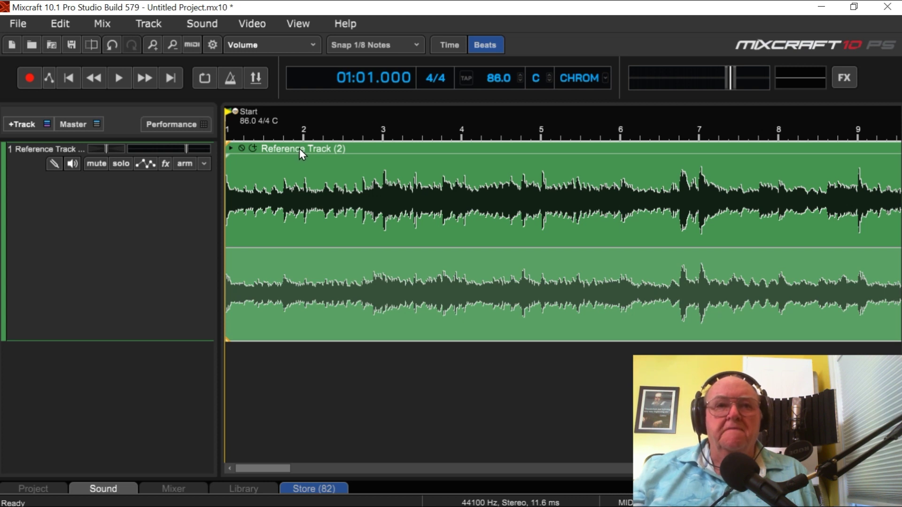
left_click_drag(298, 148, 377, 158)
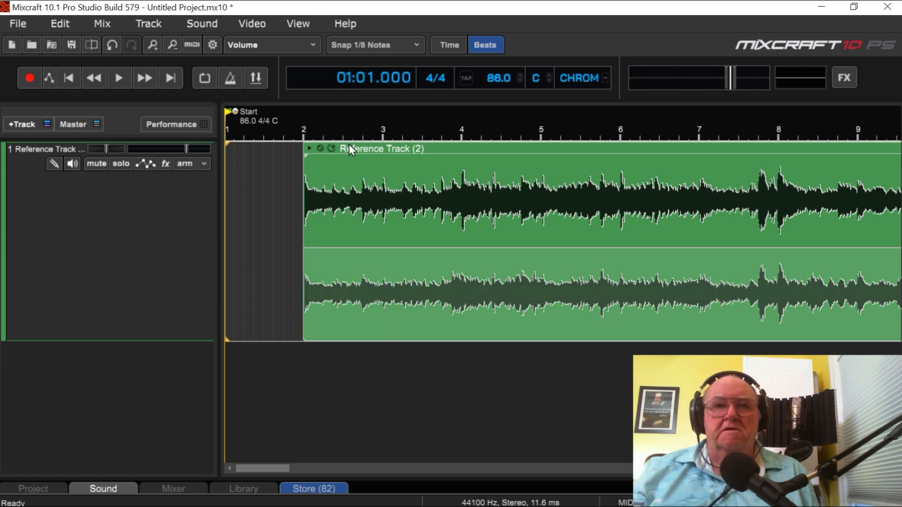
left_click(349, 144)
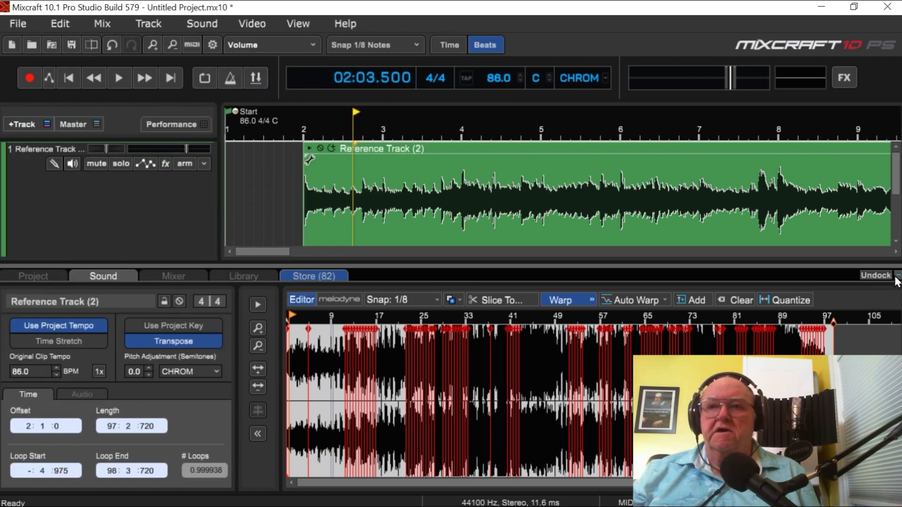
left_click(896, 275)
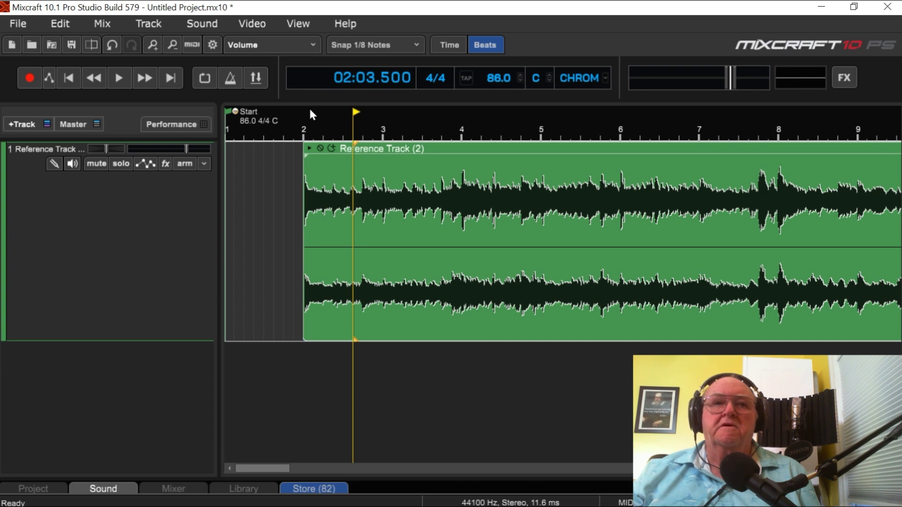
- Examine the commands available for adding a marker to the timeline, without adding one
left_click(103, 24)
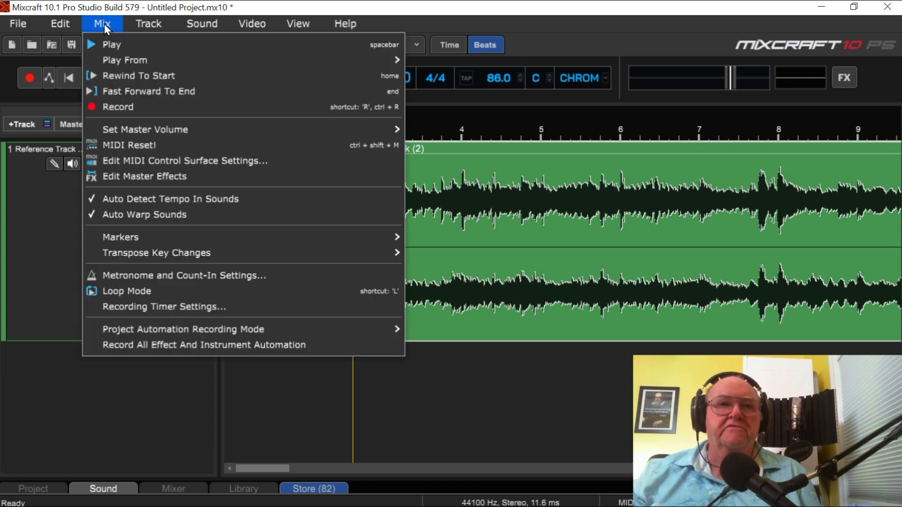
mouse_move(129, 237)
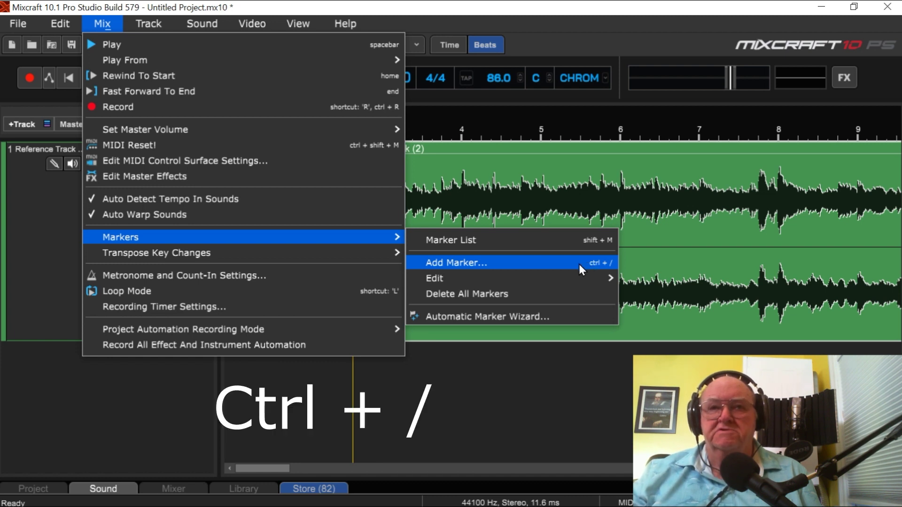
left_click(342, 385)
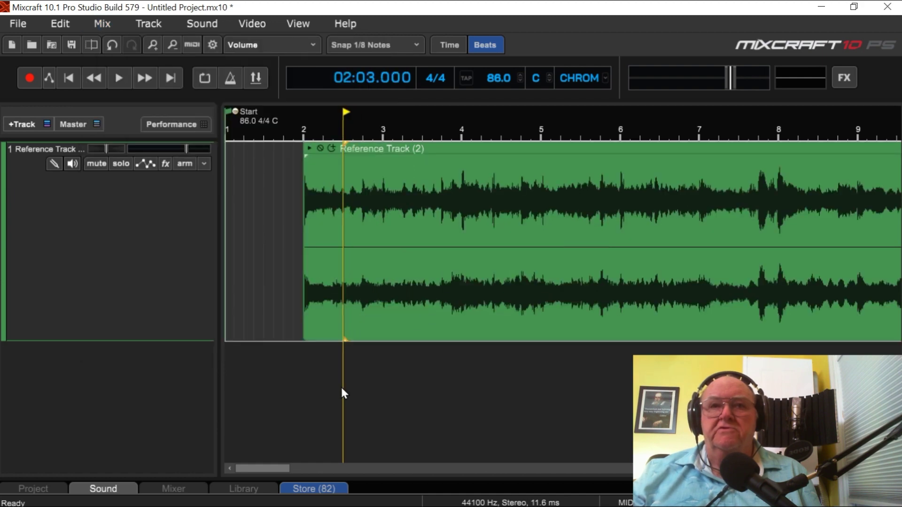
right_click(325, 119)
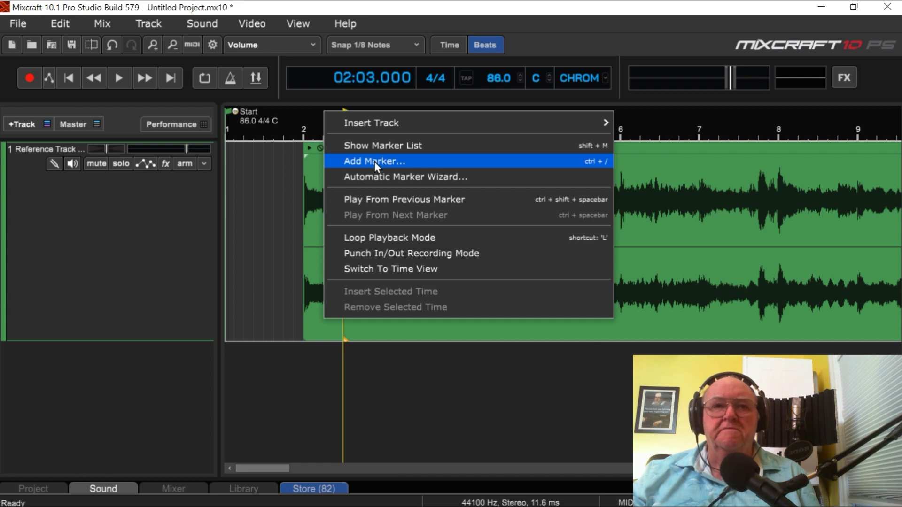
left_click(166, 201)
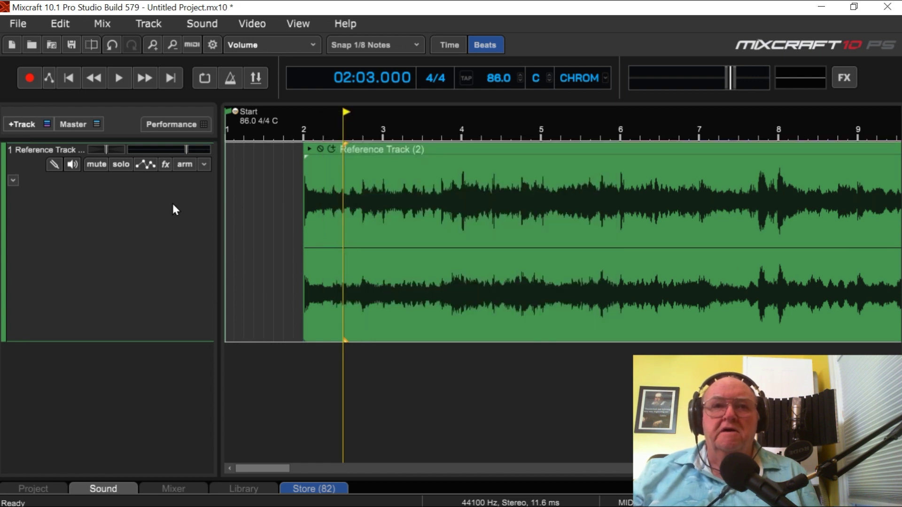
- Add a yellow marker titled INTRO at measure 2, beat 1 of the timeline
double_click(304, 131)
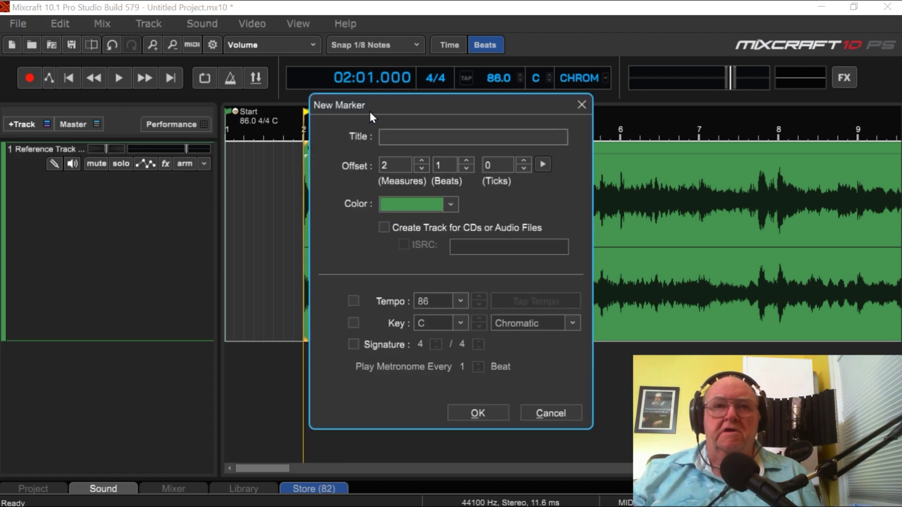
type("INTRO")
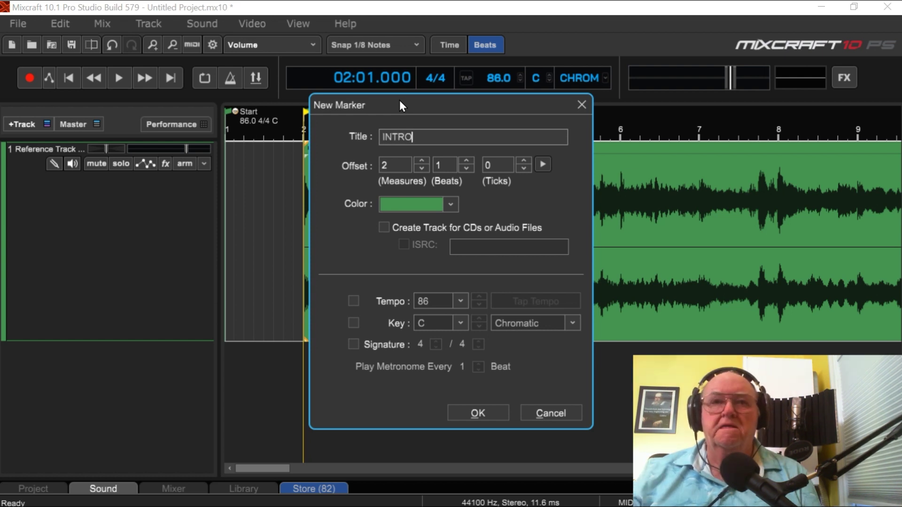
left_click(449, 205)
left_click(449, 205)
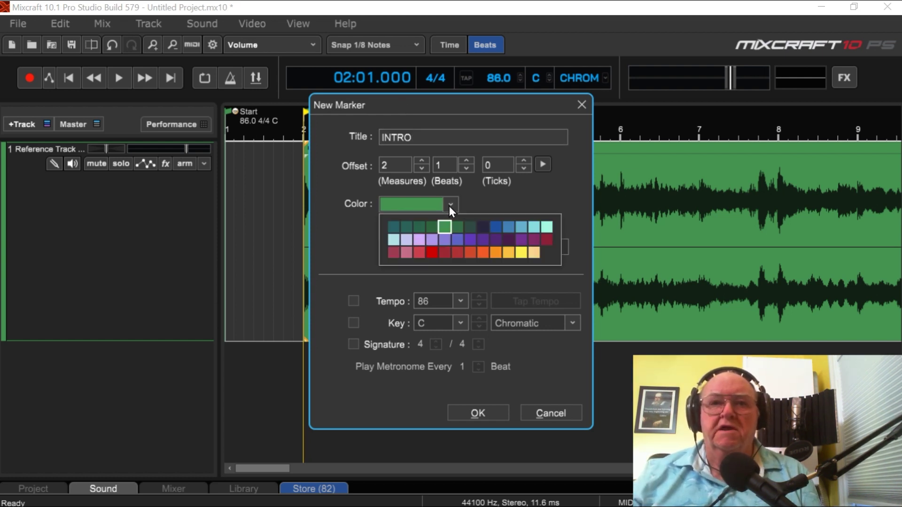
left_click(519, 253)
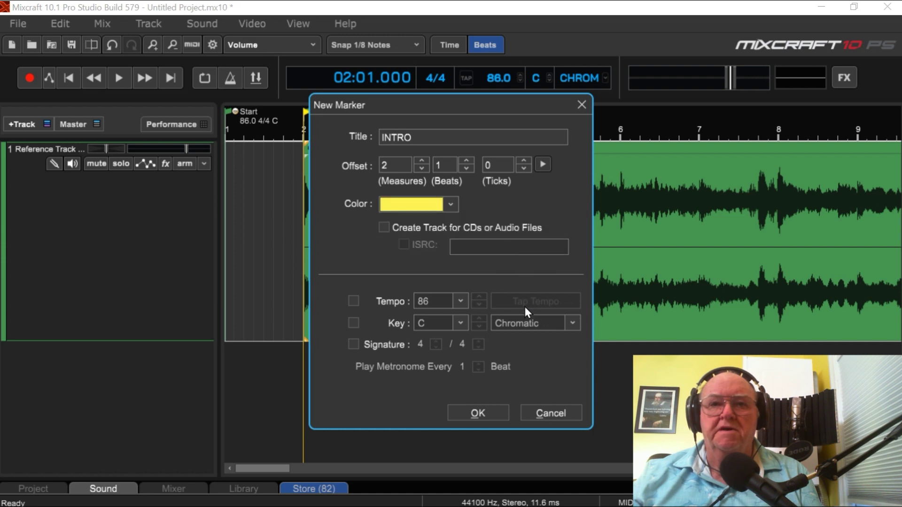
left_click(471, 414)
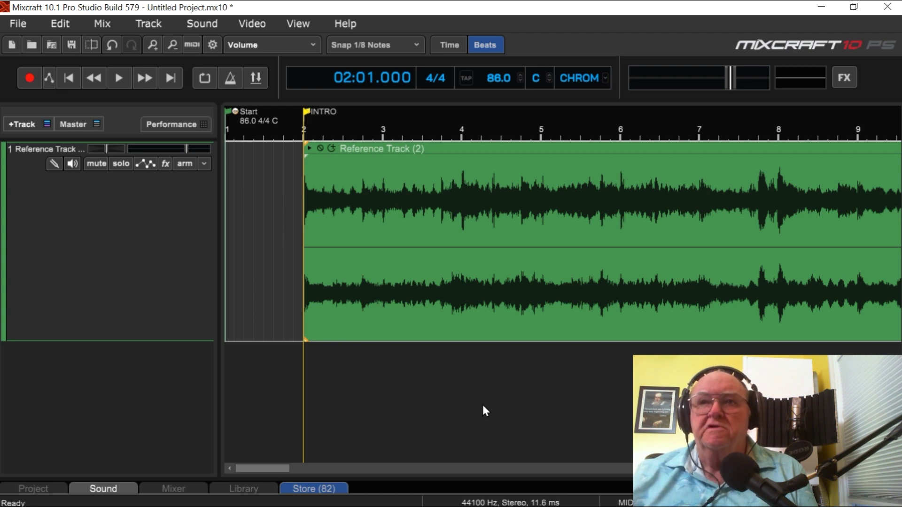
- Add a light blue marker titled VERSE 1 at measure 10, beat 1 of the timeline
scroll(484, 408, "down", 1)
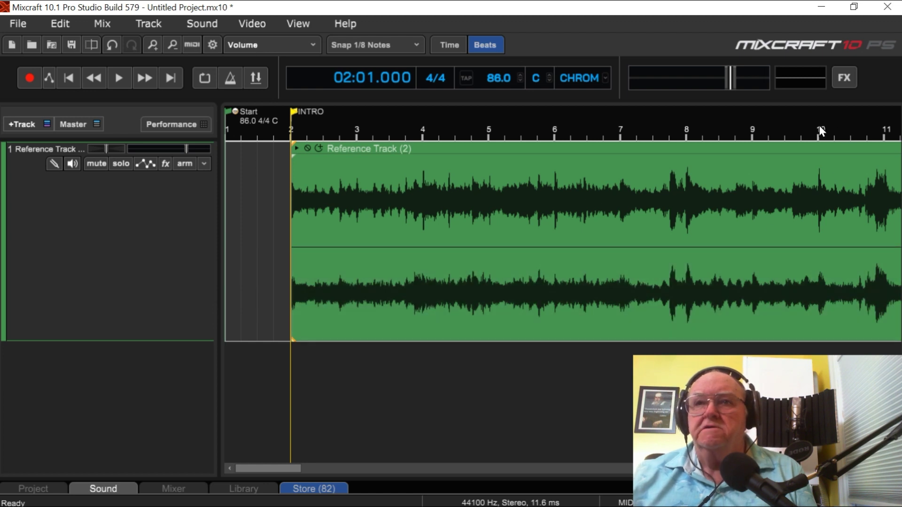
double_click(819, 125)
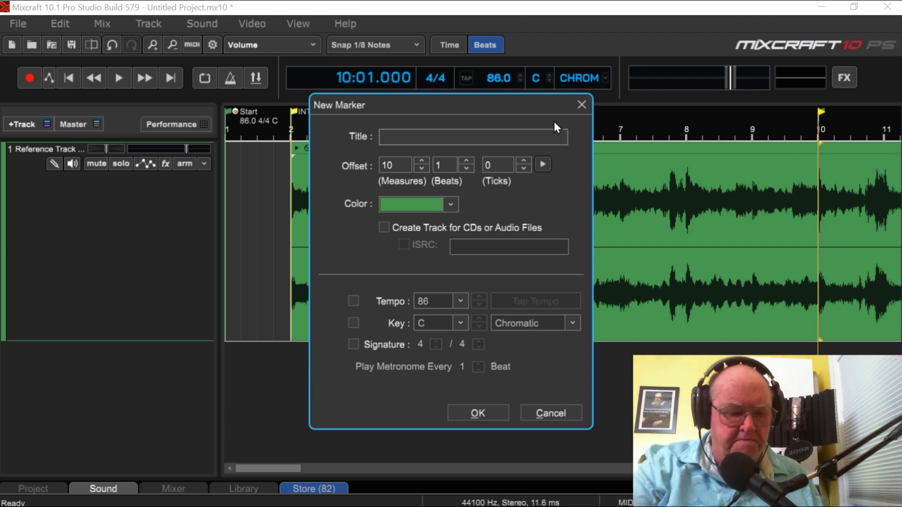
type("VERSE")
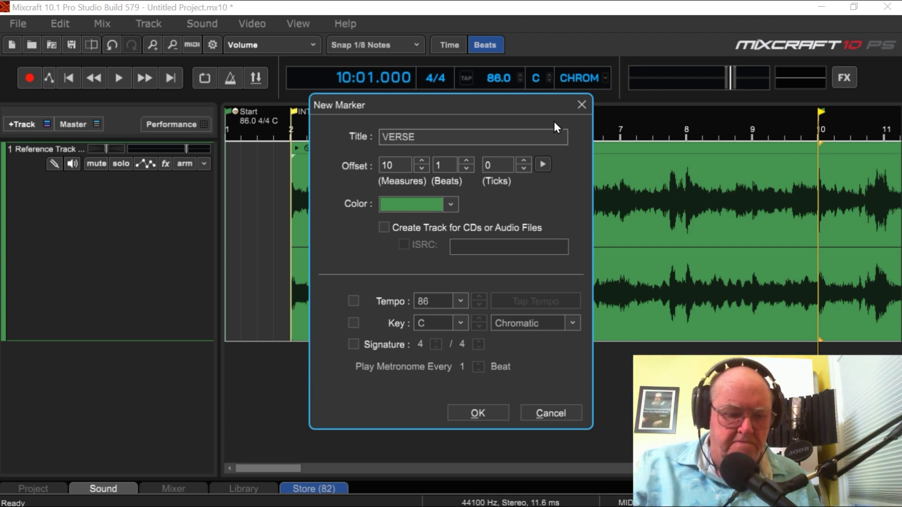
type(" 1")
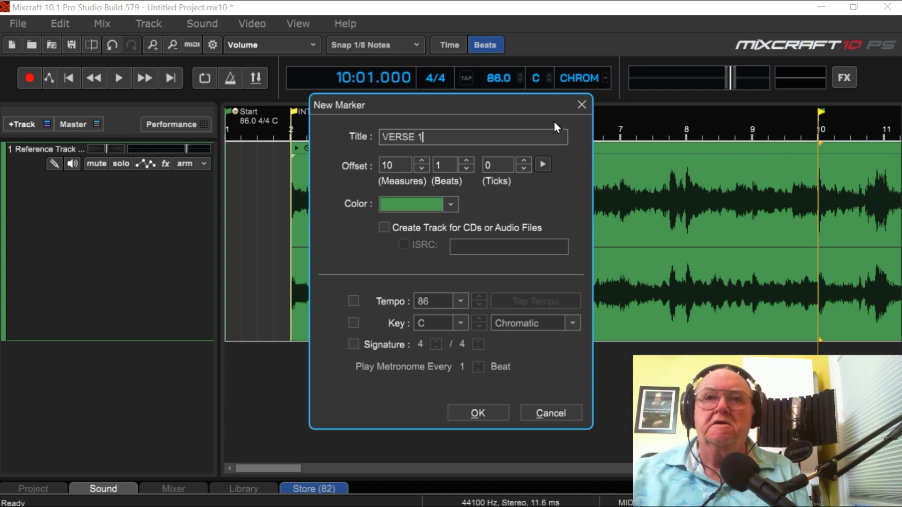
left_click(451, 202)
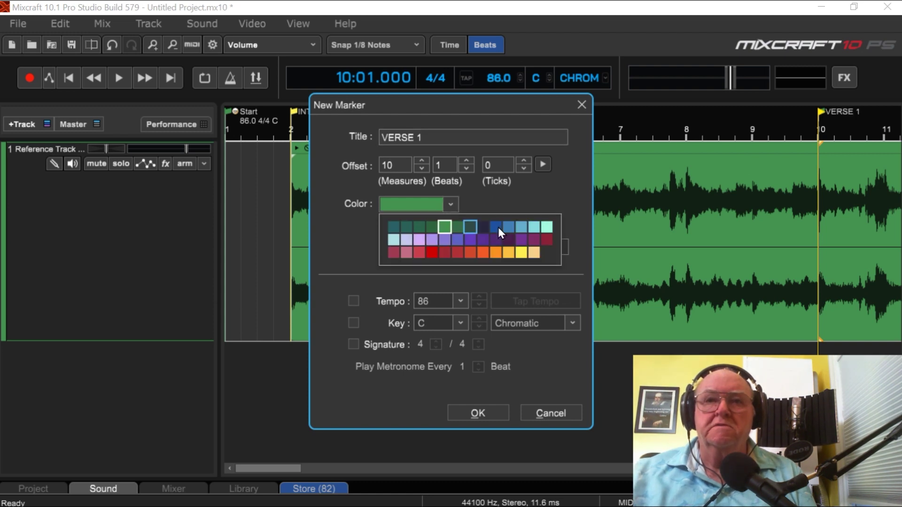
left_click(535, 227)
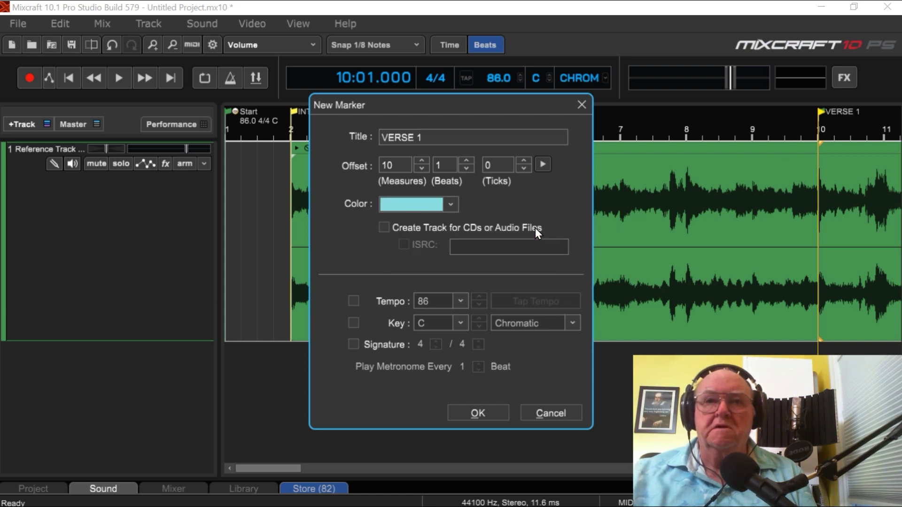
left_click(477, 414)
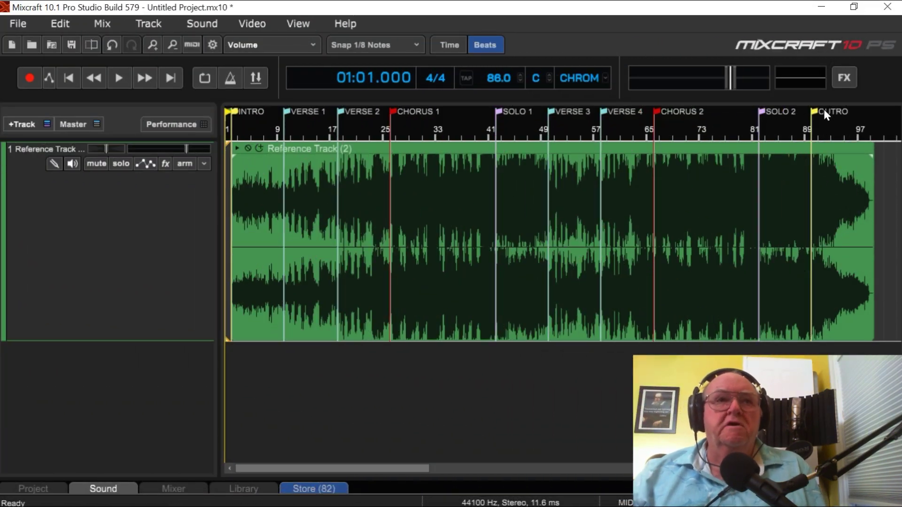
- Save the project as "Reflections of my Life" in the Mixcraft Projects folder
left_click(10, 22)
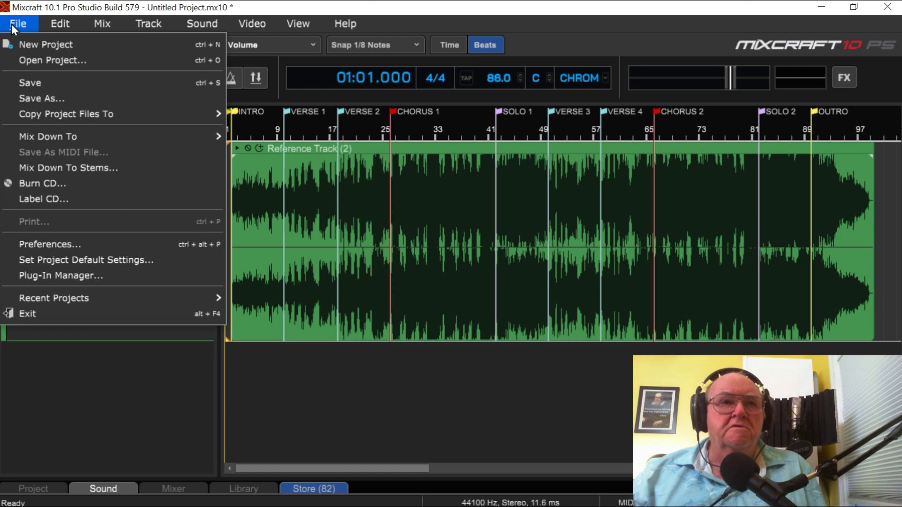
left_click(41, 82)
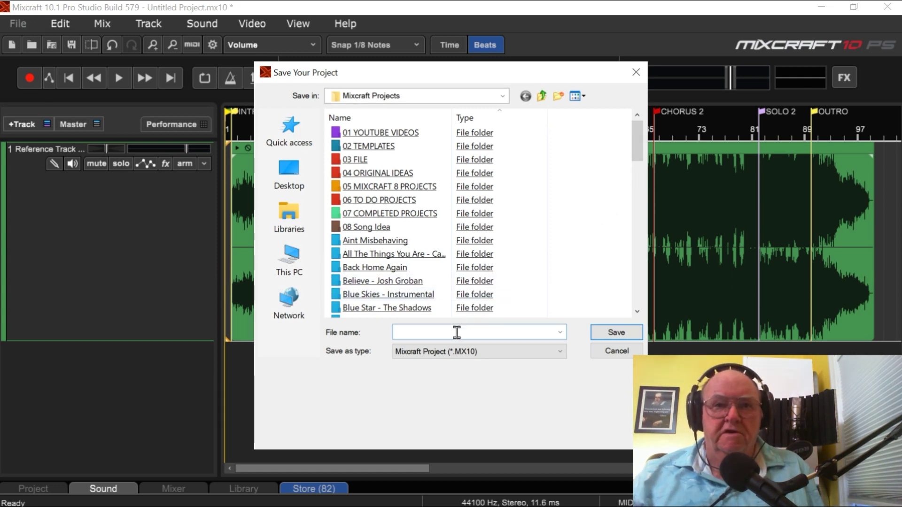
type("Reflections of my Life")
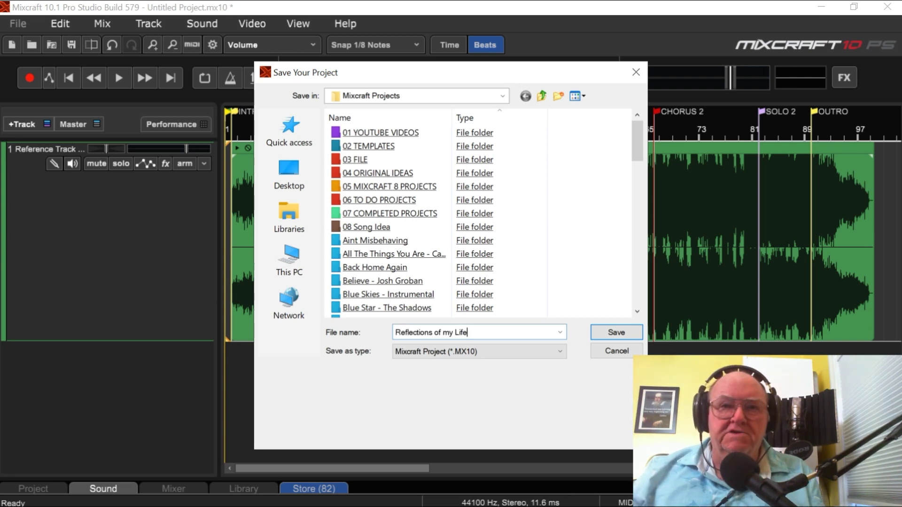
left_click(621, 334)
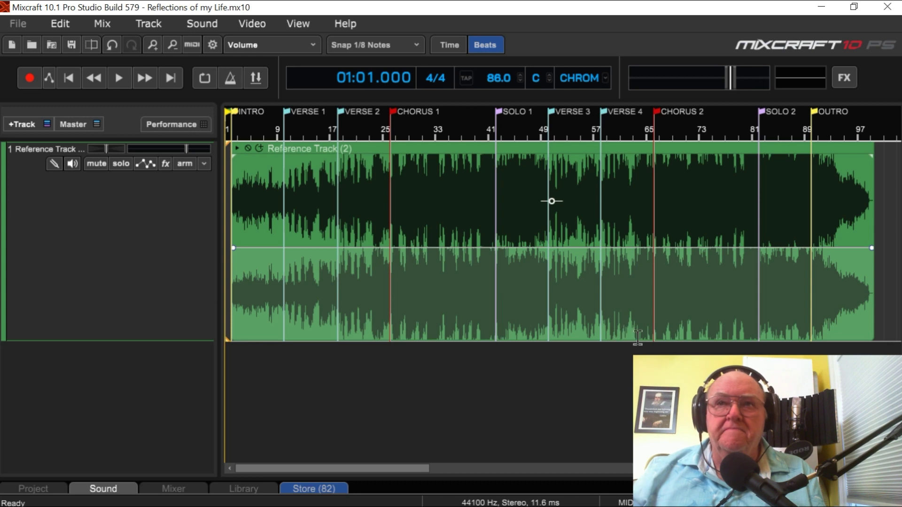
- Close Mixcraft, switch to File Explorer and open the "Reflections of my Life" folder in Mixcraft Projects
left_click(890, 12)
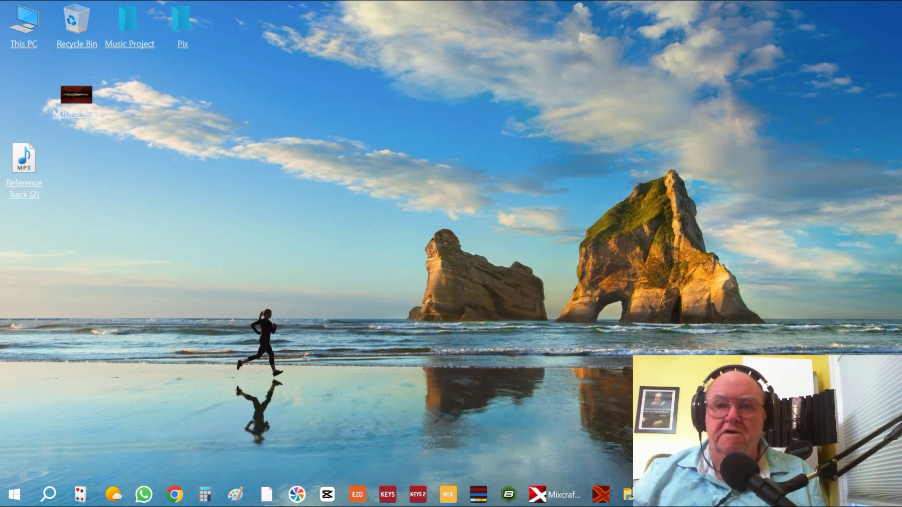
left_click(628, 495)
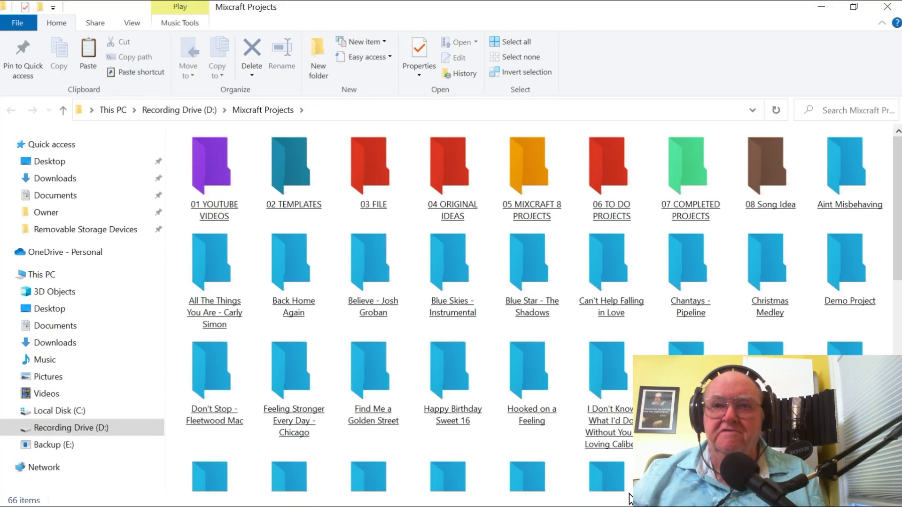
scroll(834, 285, "down", 3)
left_click(834, 284)
scroll(831, 289, "down", 3)
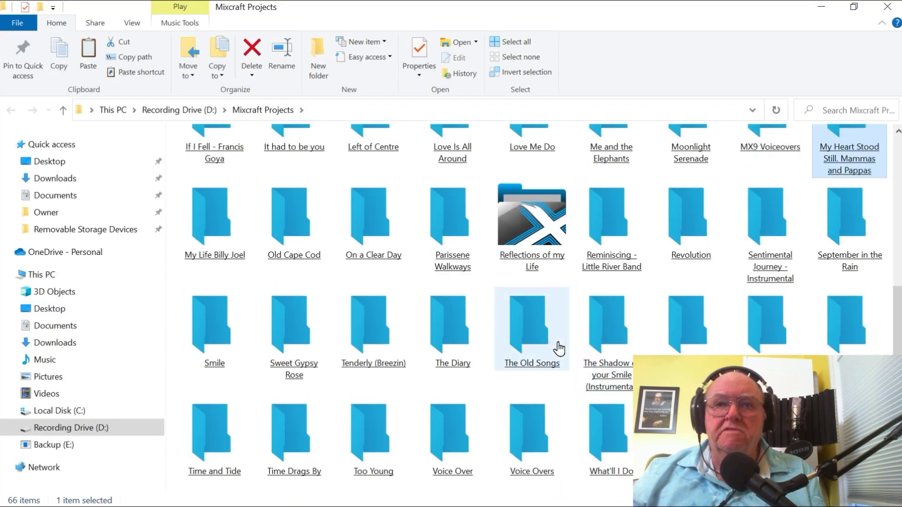
left_click(534, 218)
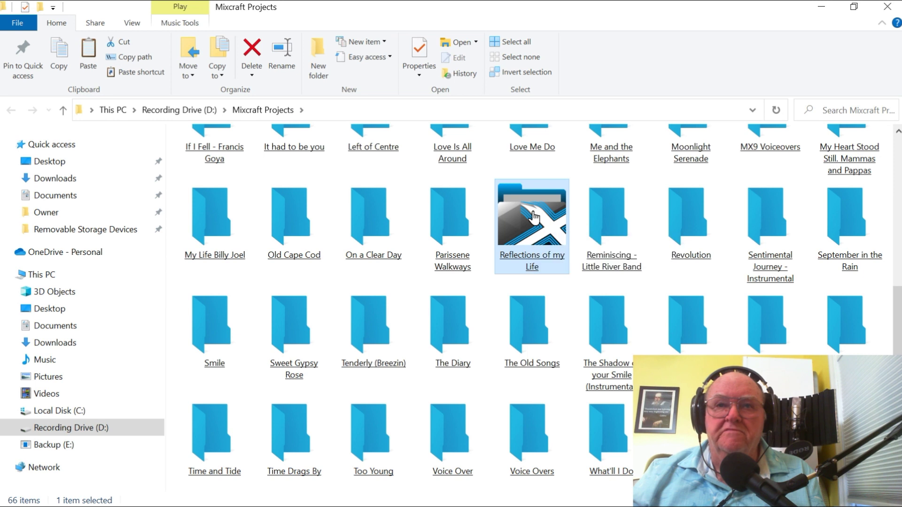
double_click(534, 217)
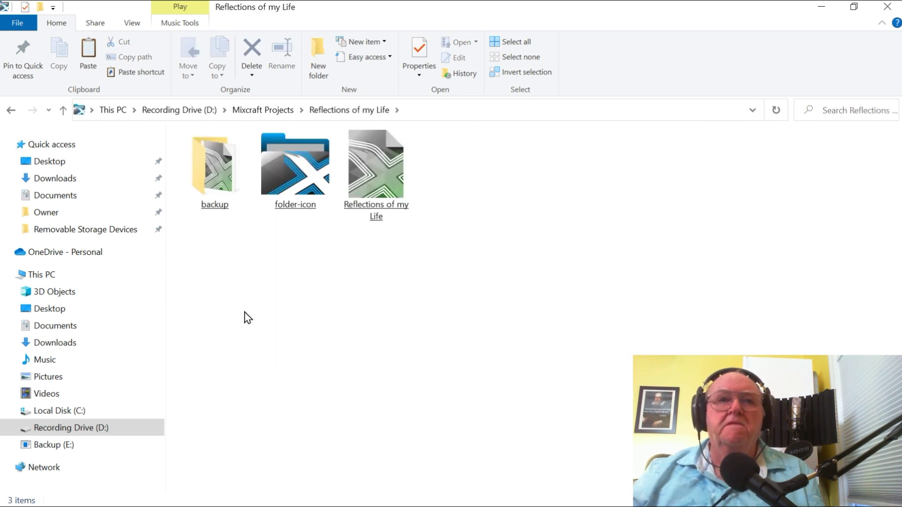
- Inspect the backup folder's contents, then the folder icon and project file in the "Reflections of my Life" folder
double_click(209, 186)
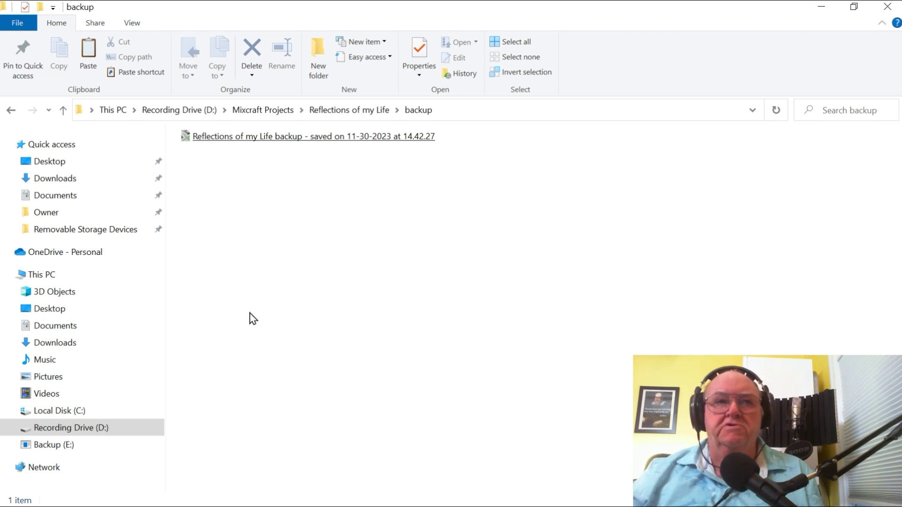
left_click(63, 110)
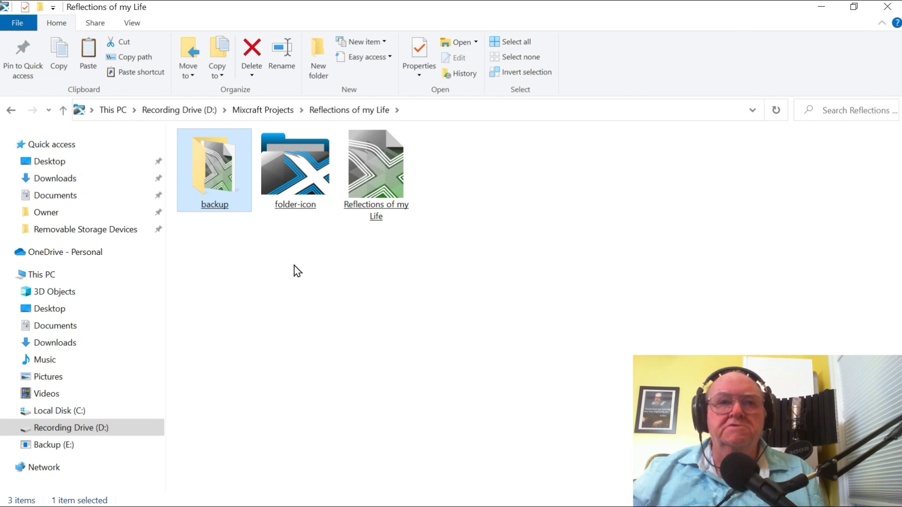
left_click(298, 172)
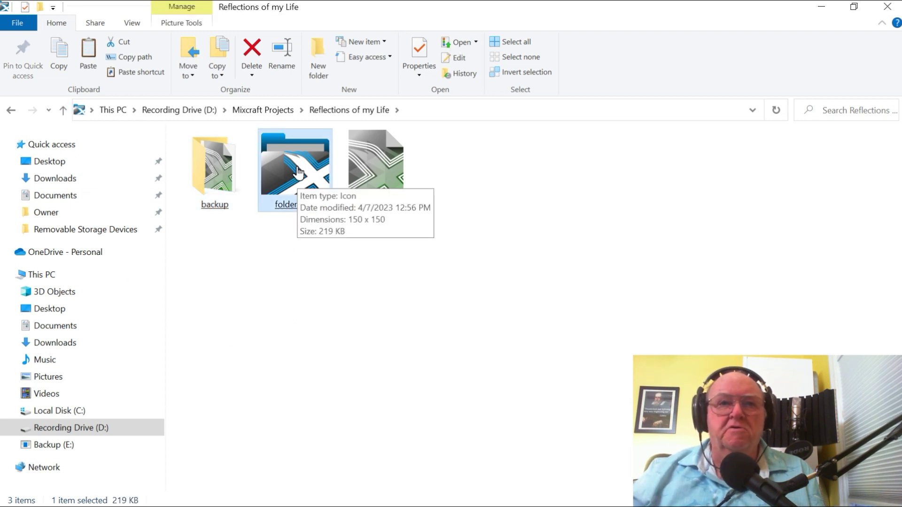
left_click(367, 176)
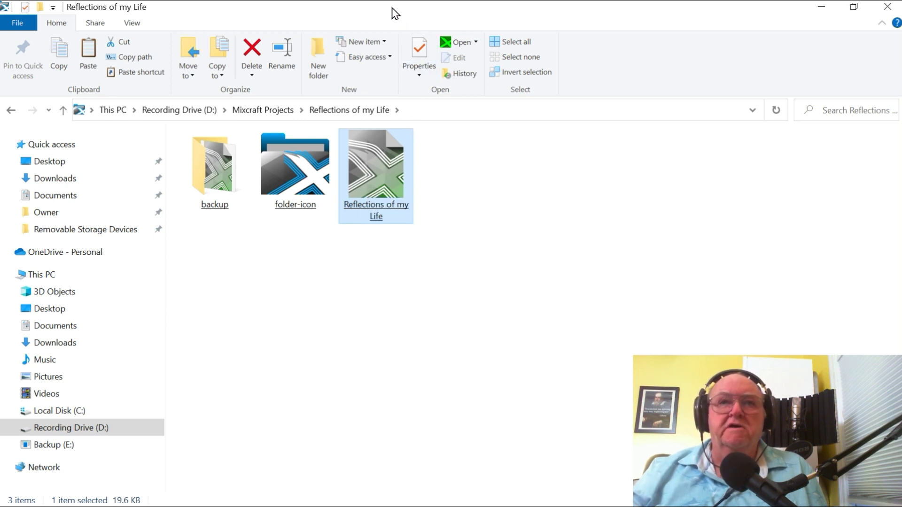
- Put the "Reference Track (2)" MP3 from the desktop into the "Reflections of my Life" project folder and maximize the folder window again
left_click_drag(395, 13, 440, 20)
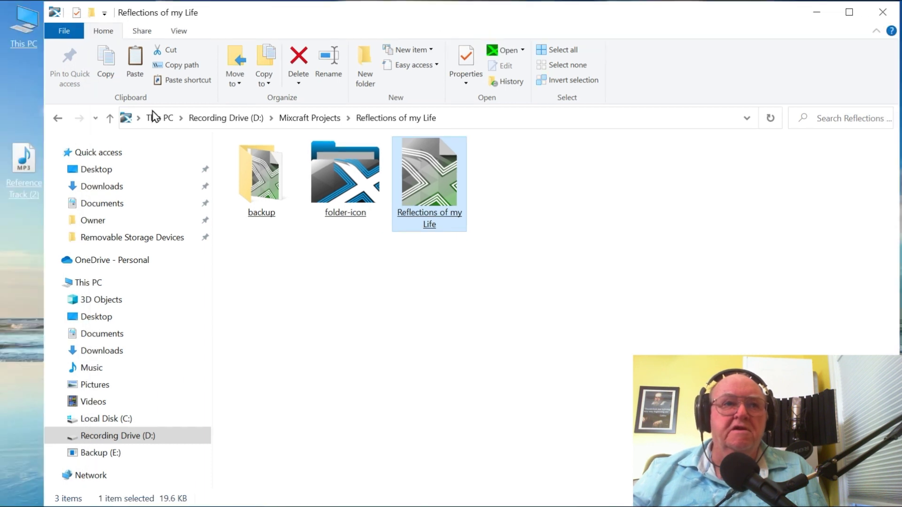
left_click_drag(20, 157, 594, 238)
left_click(851, 14)
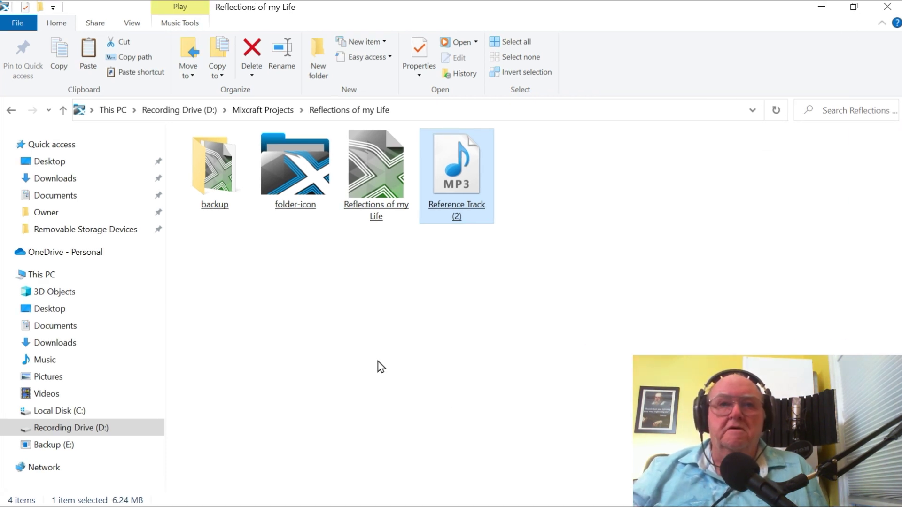
- Reopen the "Reflections of my Life" project from its project file in the folder
left_click(372, 187)
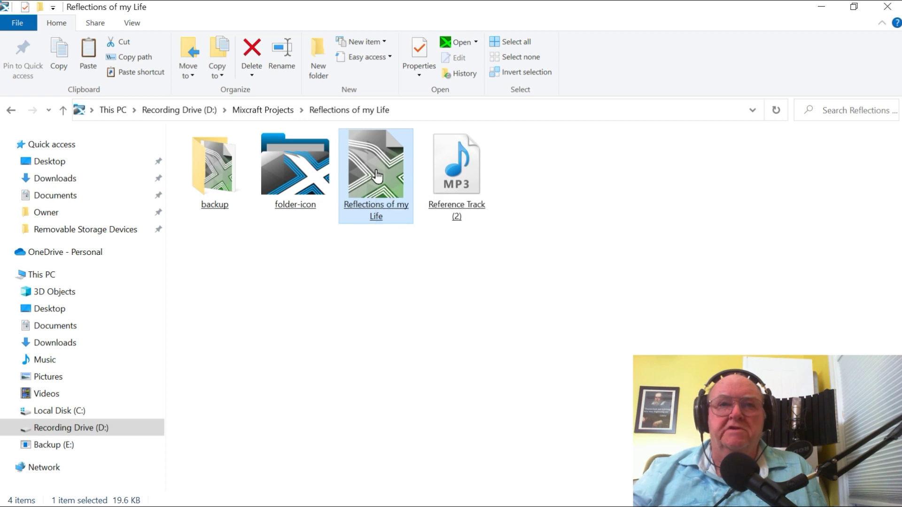
double_click(377, 177)
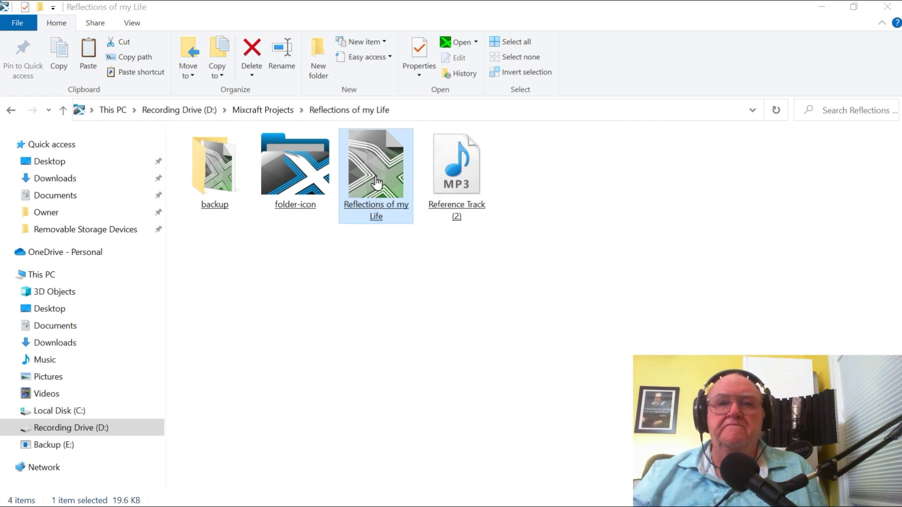